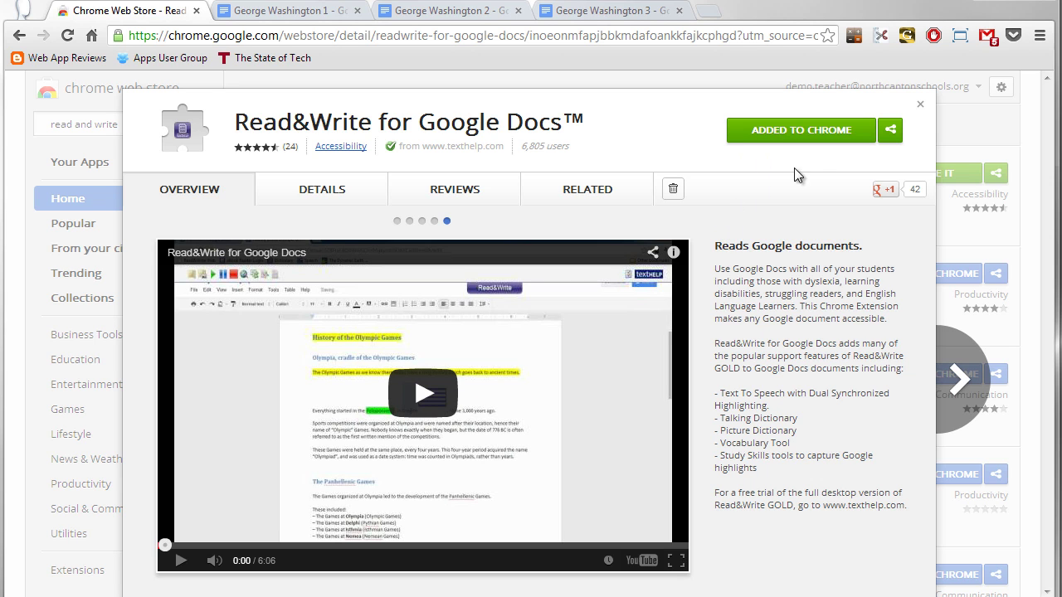
# Show the Read&Write toolbar in the George Washington 1 document and have the Early years paragraph read aloud, stopping partway.
pyautogui.click(302, 11)
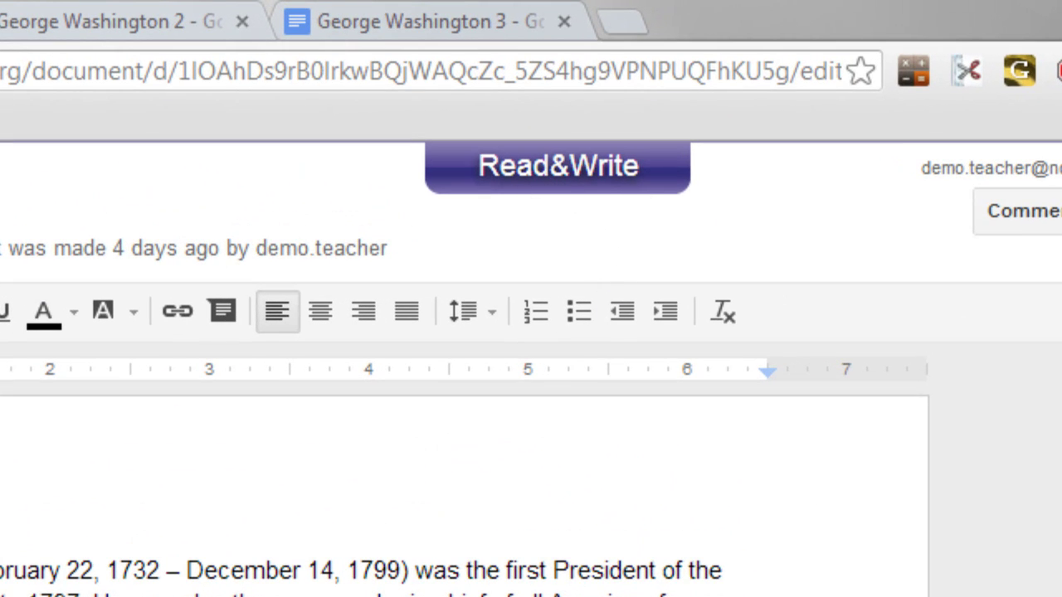
pyautogui.click(561, 178)
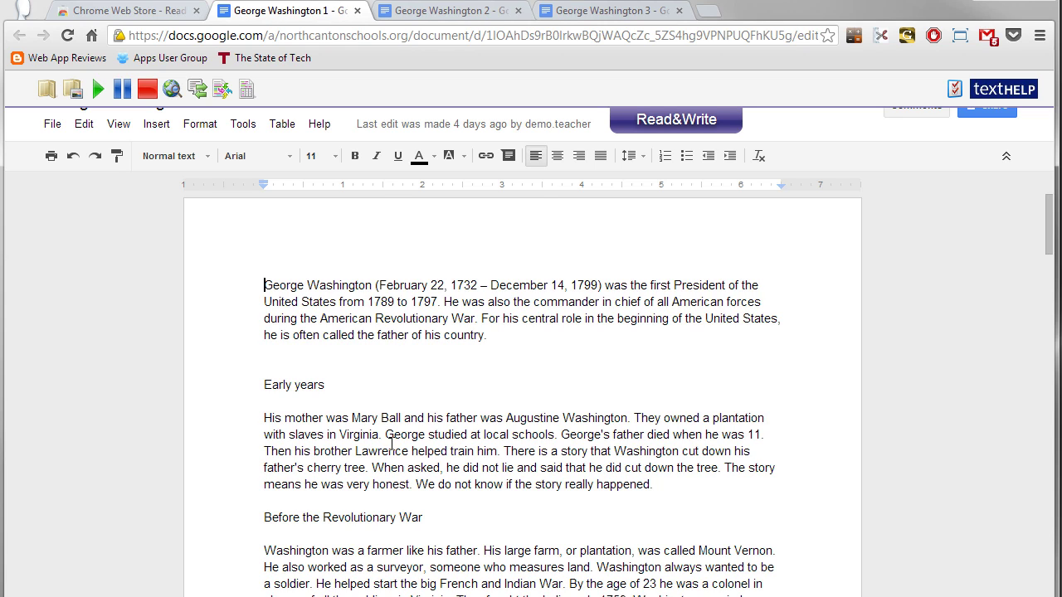
pyautogui.click(260, 419)
pyautogui.click(98, 91)
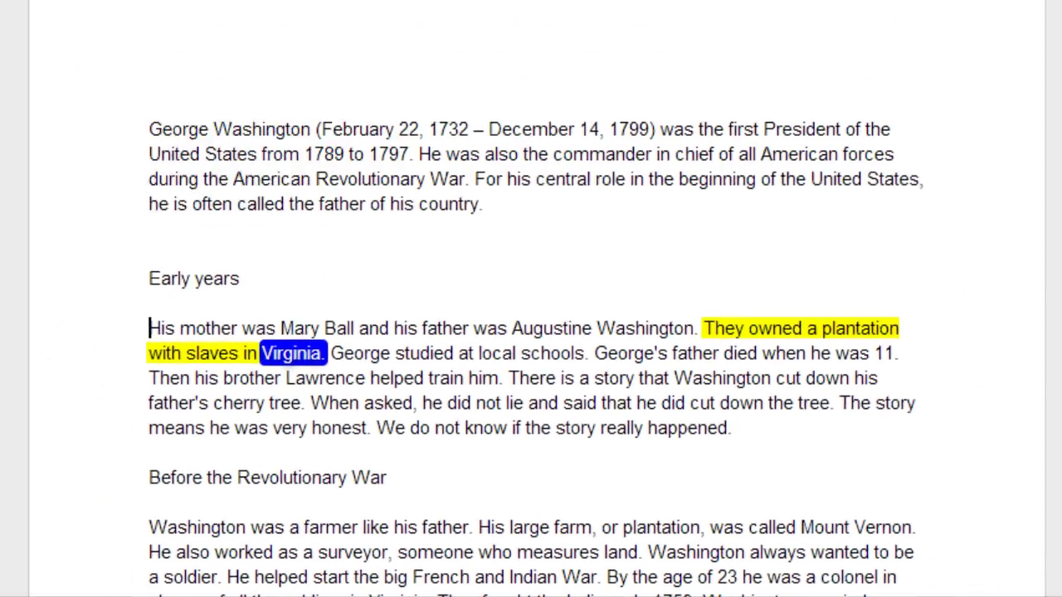
pyautogui.click(149, 89)
# Look up the word "plantation" from the Early years paragraph in the Read&Write dictionary.
pyautogui.click(293, 355)
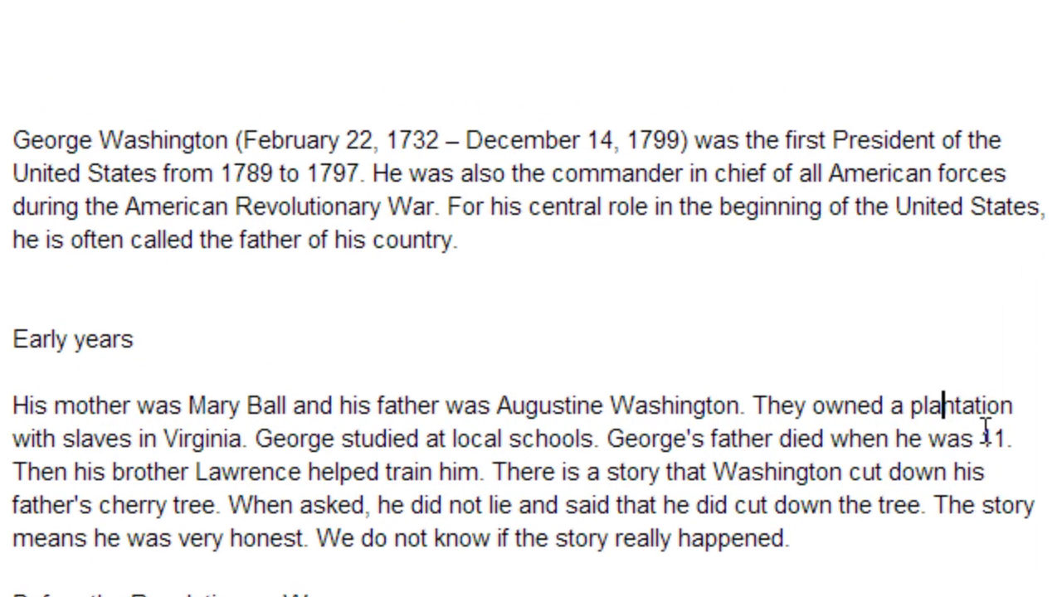
pyautogui.click(944, 406)
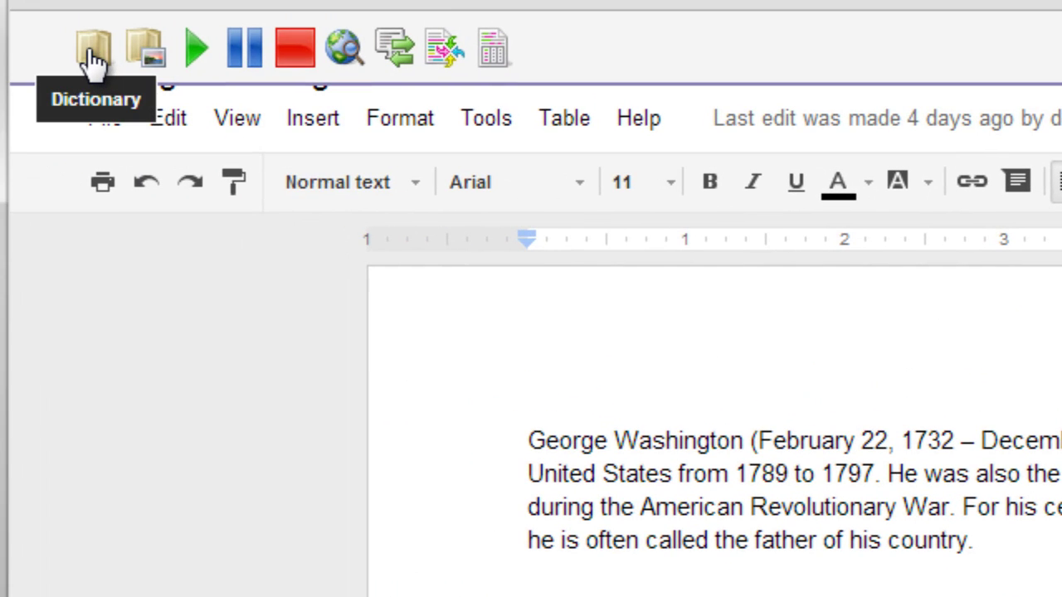
pyautogui.click(93, 50)
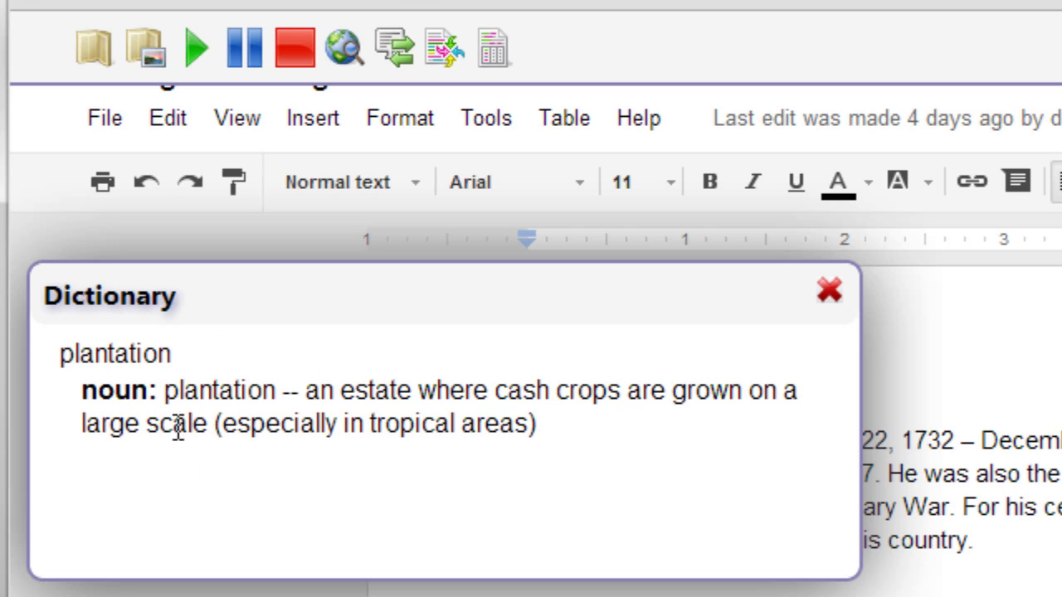
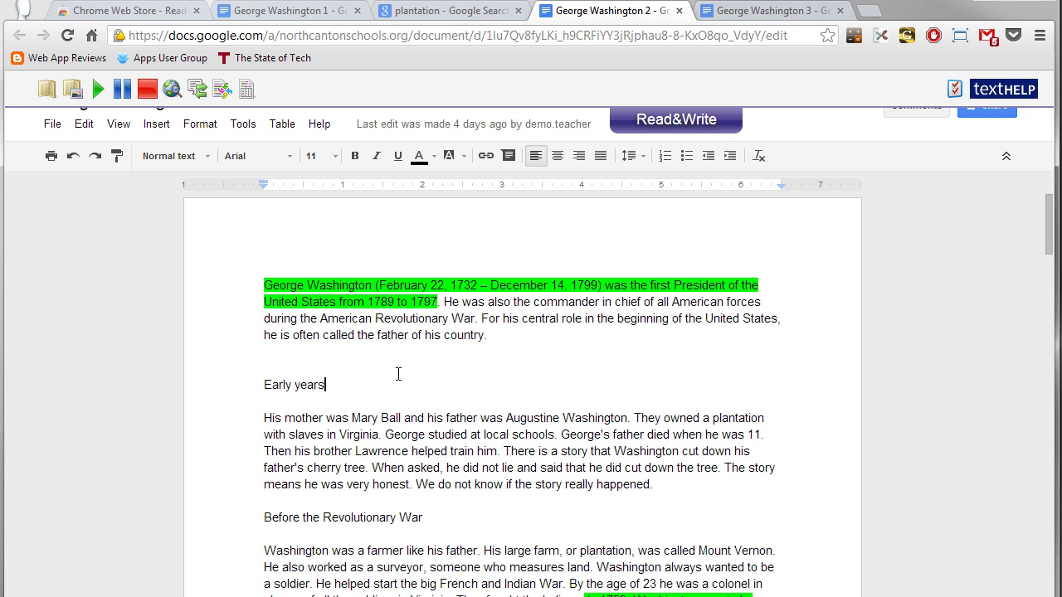
# Highlight the first sentence under Early years in the George Washington 2 document with a bright green text background.
pyautogui.scroll(-6, 389, 356)
pyautogui.scroll(-8, 383, 356)
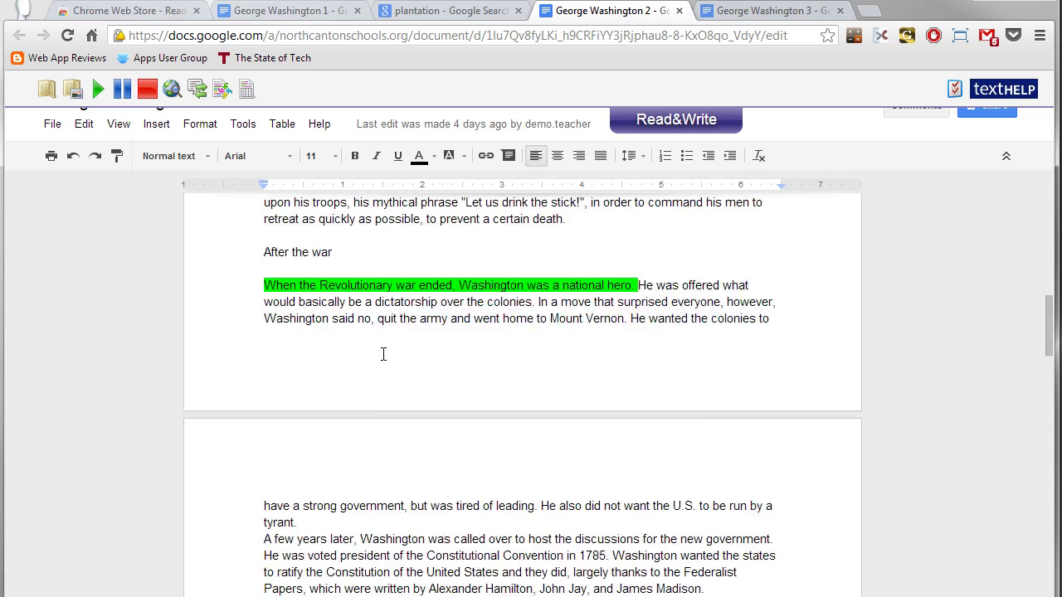
pyautogui.scroll(2, 384, 354)
pyautogui.scroll(12, 384, 354)
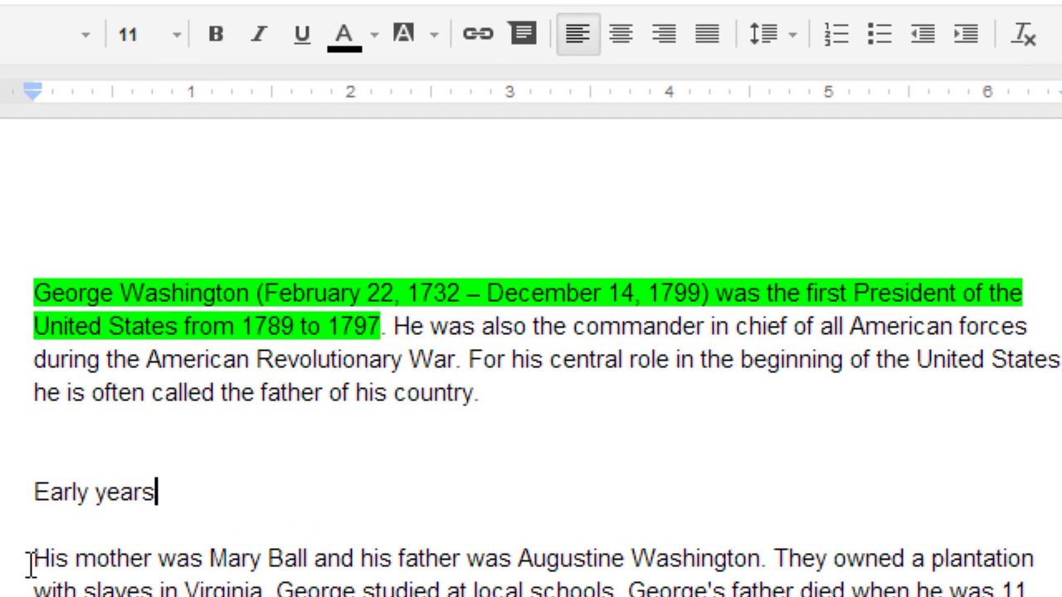
pyautogui.moveTo(32, 564); pyautogui.dragTo(770, 544)
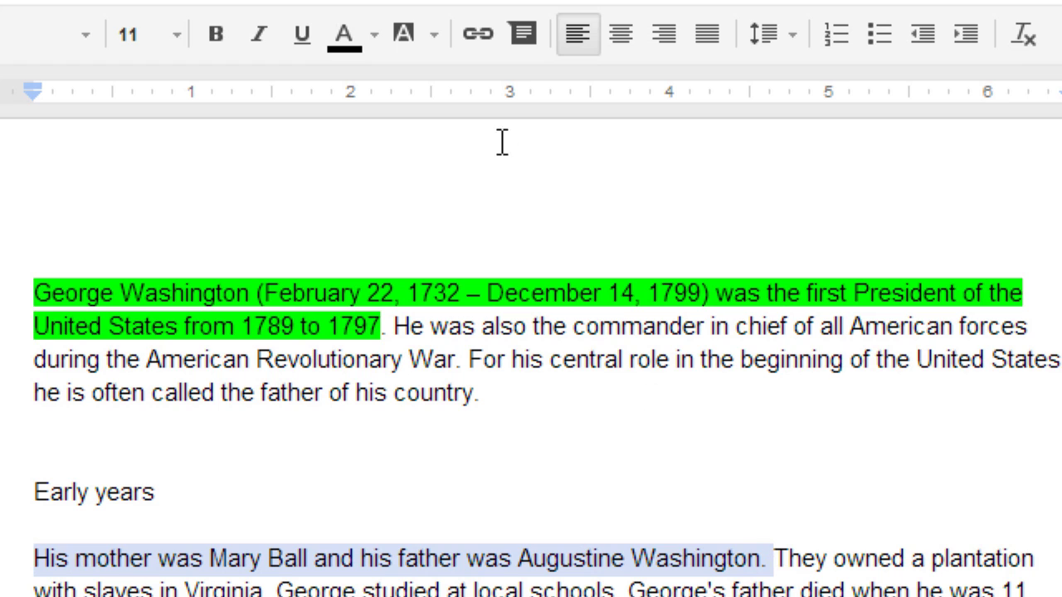
pyautogui.click(434, 41)
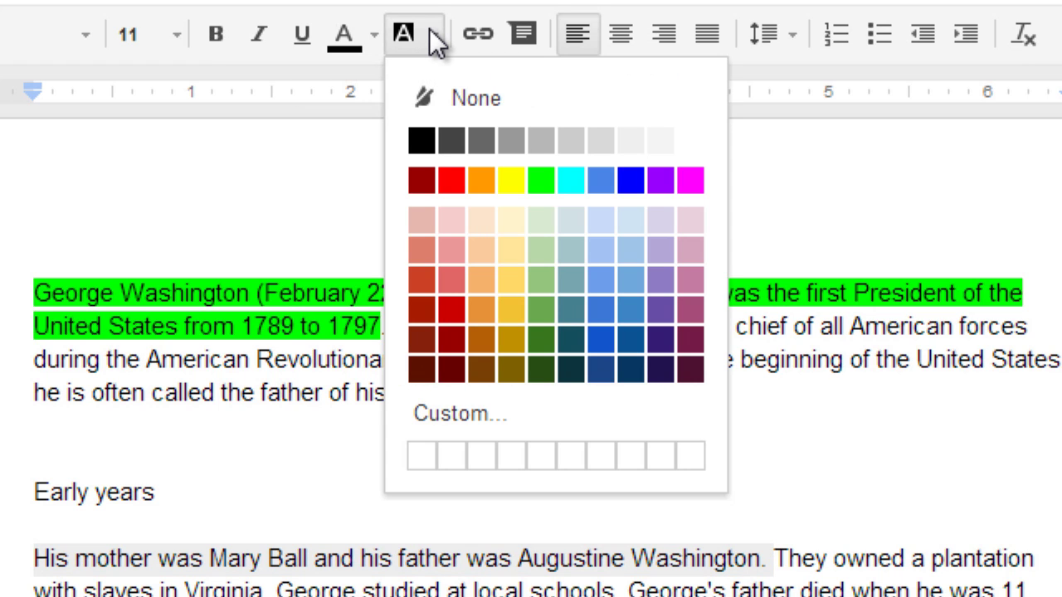
pyautogui.click(543, 181)
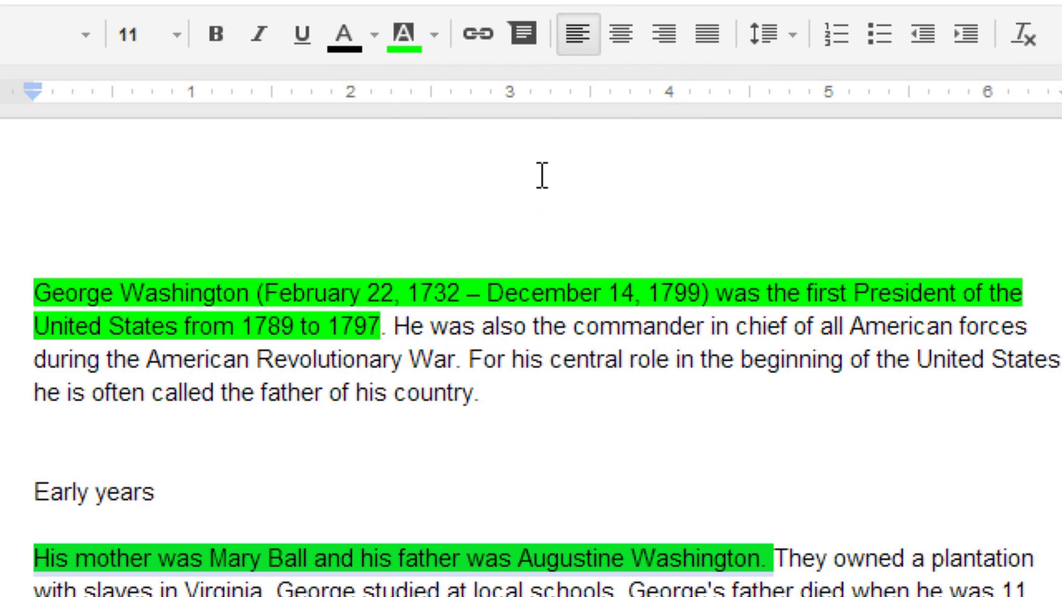
pyautogui.click(308, 484)
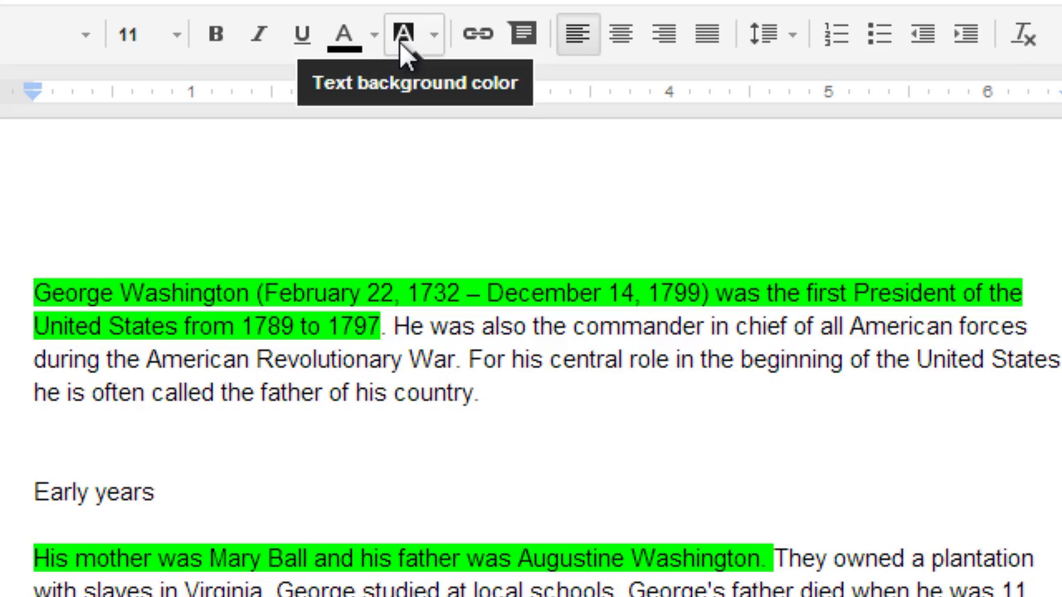
# Collect the document's highlighted passages with Read&Write, copy the collection to the clipboard and close it.
pyautogui.scroll(-5, 426, 474)
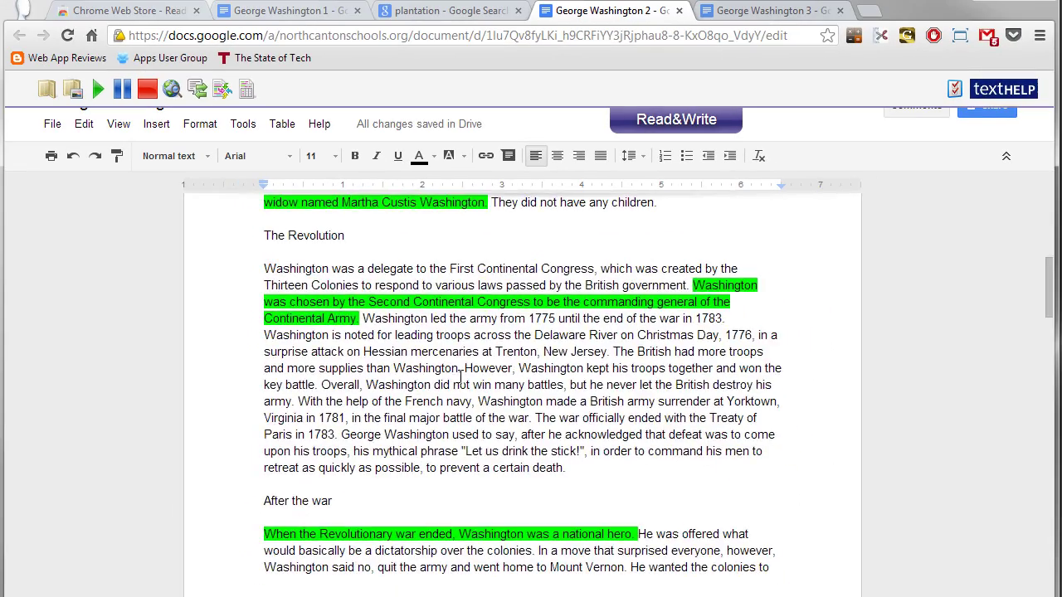
pyautogui.scroll(-4, 461, 377)
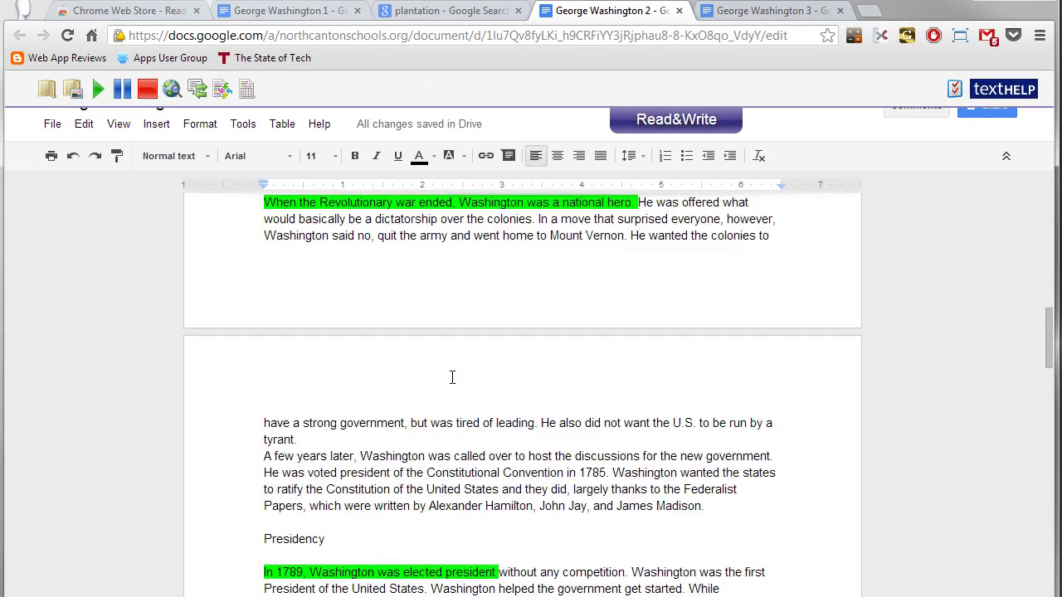
pyautogui.scroll(10, 451, 374)
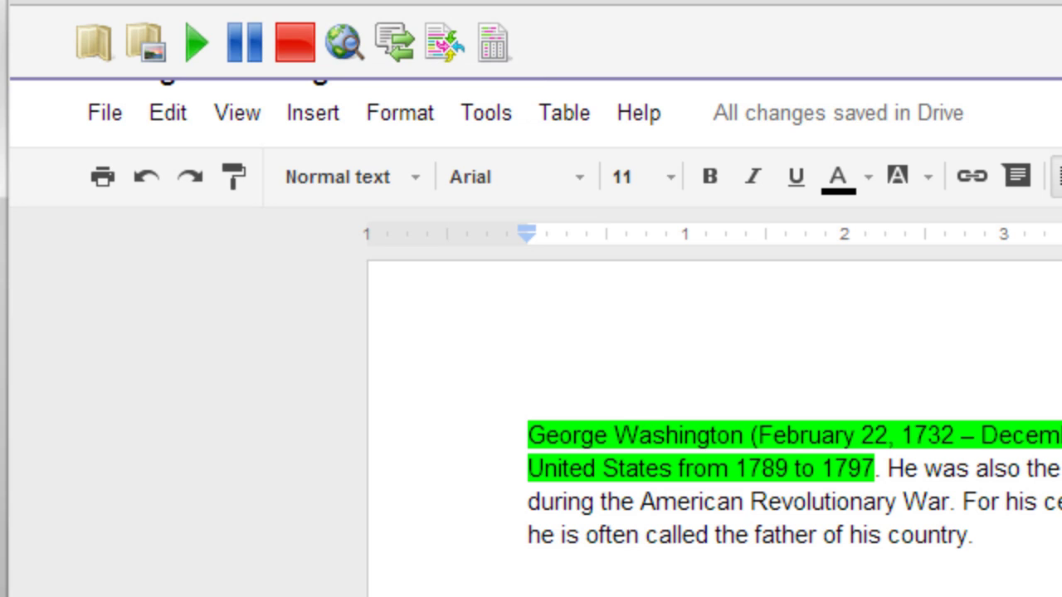
pyautogui.click(446, 47)
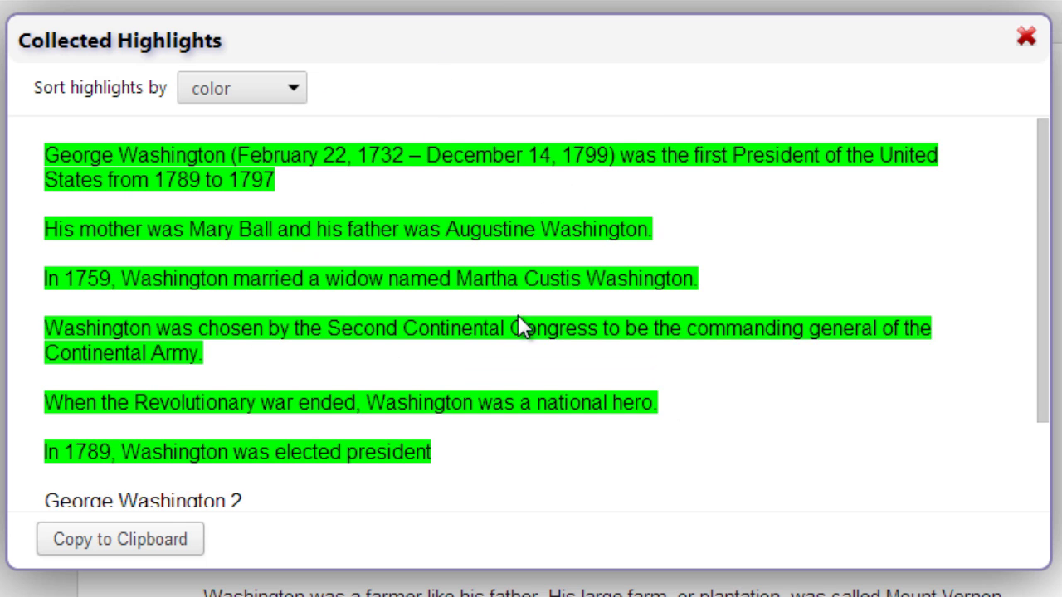
pyautogui.scroll(-3, 503, 307)
pyautogui.scroll(3, 498, 307)
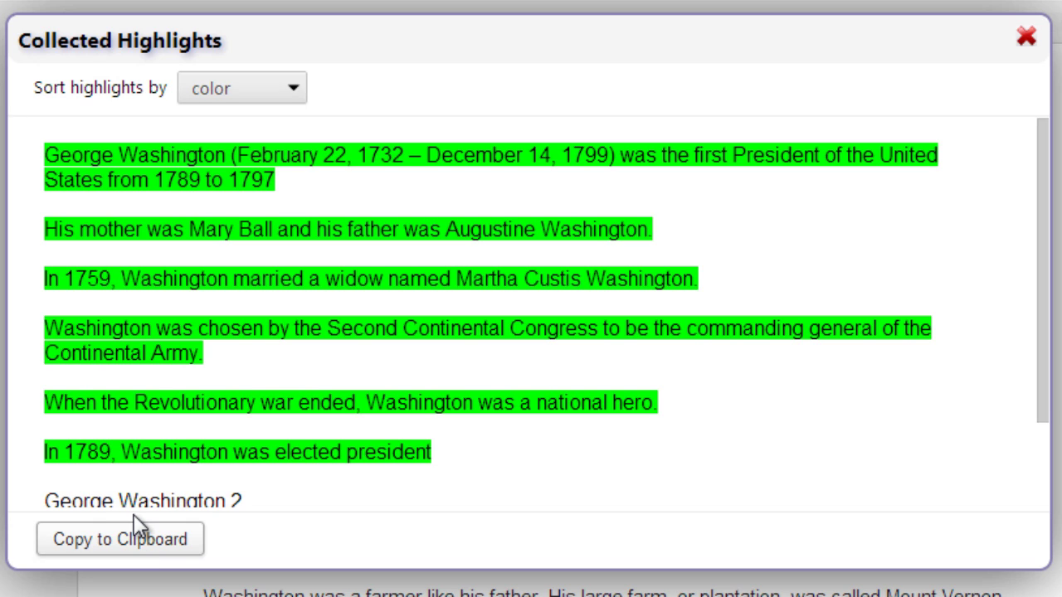
pyautogui.click(146, 544)
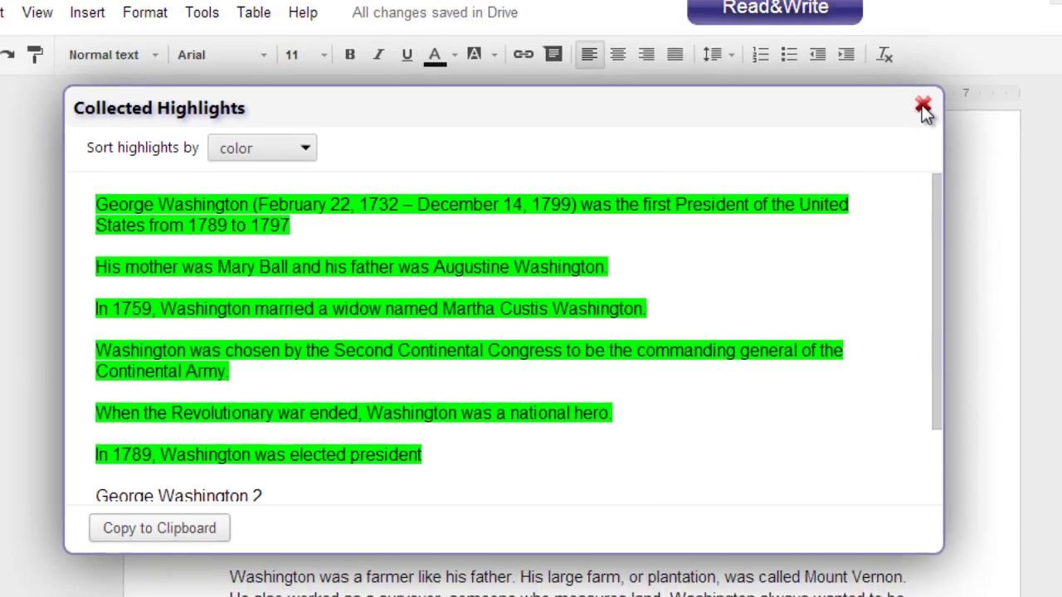
pyautogui.click(1026, 39)
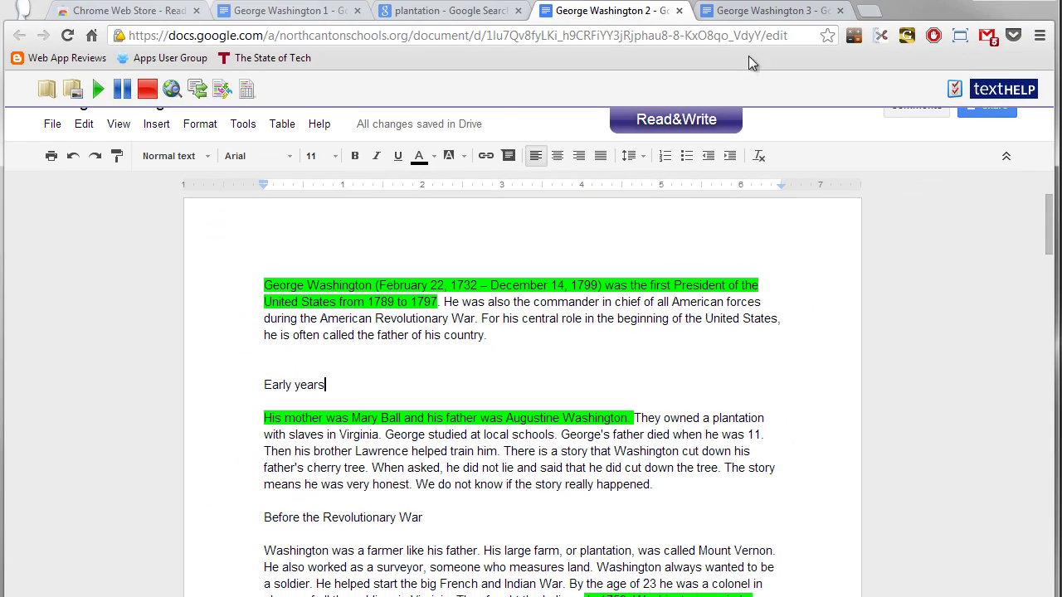
# Switch to the George Washington 3 document and examine its yellow-highlighted vocabulary words and the available text background colors.
pyautogui.click(770, 15)
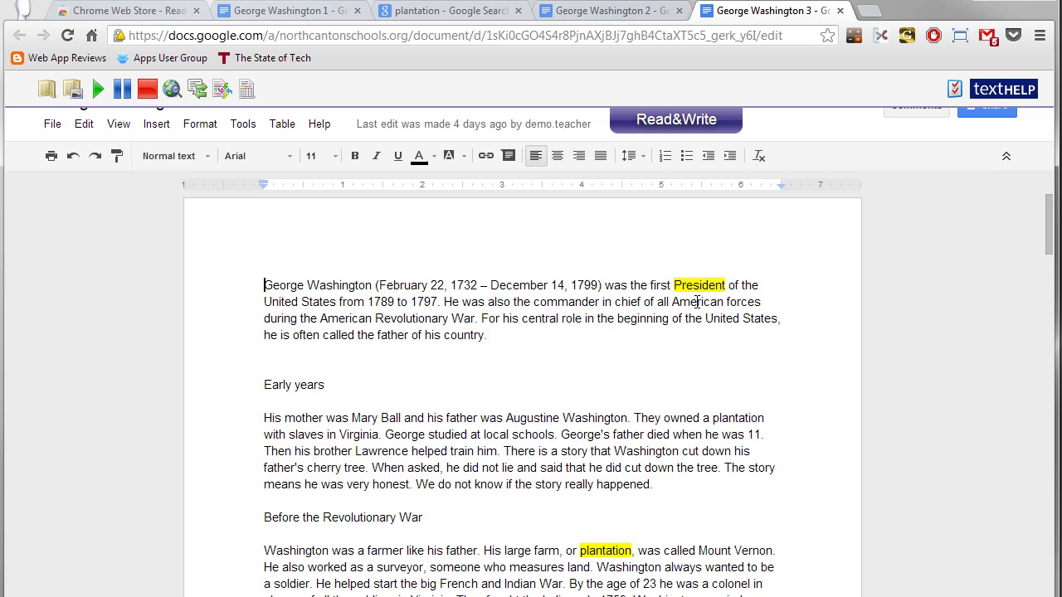
pyautogui.scroll(-10, 515, 427)
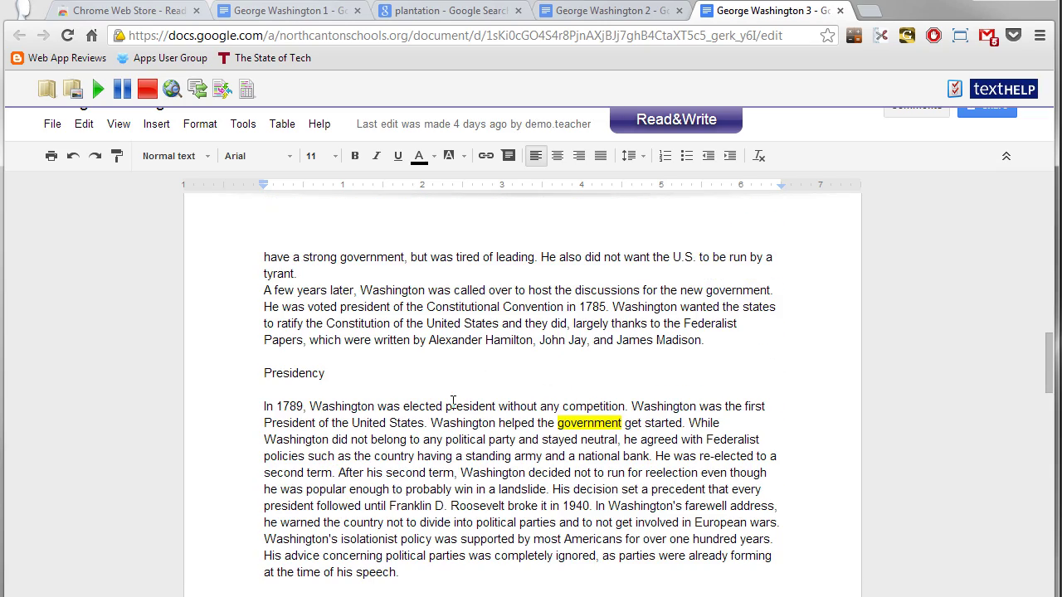
pyautogui.scroll(-5, 453, 403)
pyautogui.scroll(9, 453, 403)
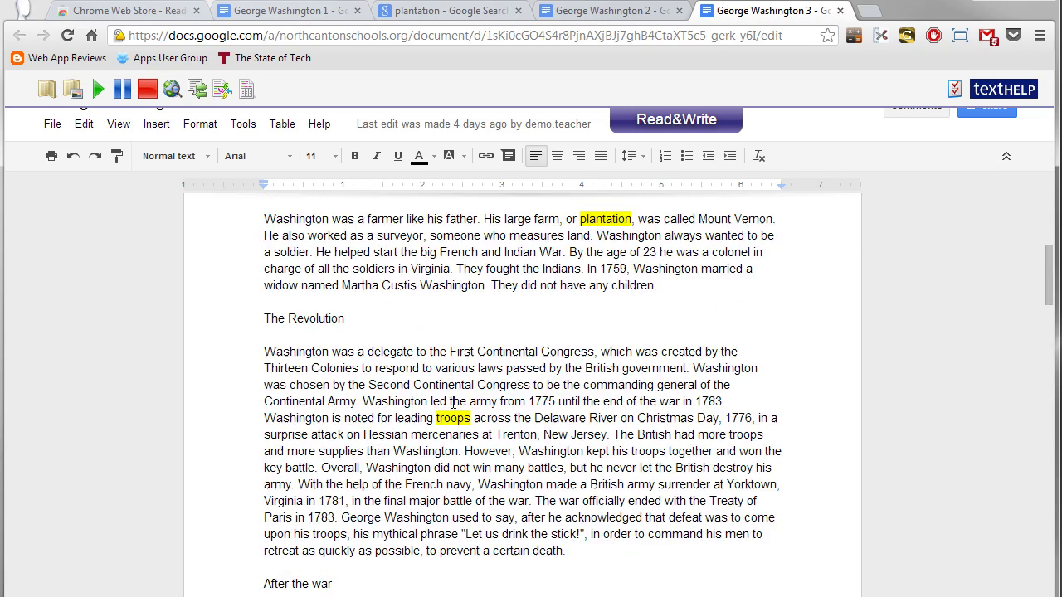
pyautogui.scroll(4, 453, 403)
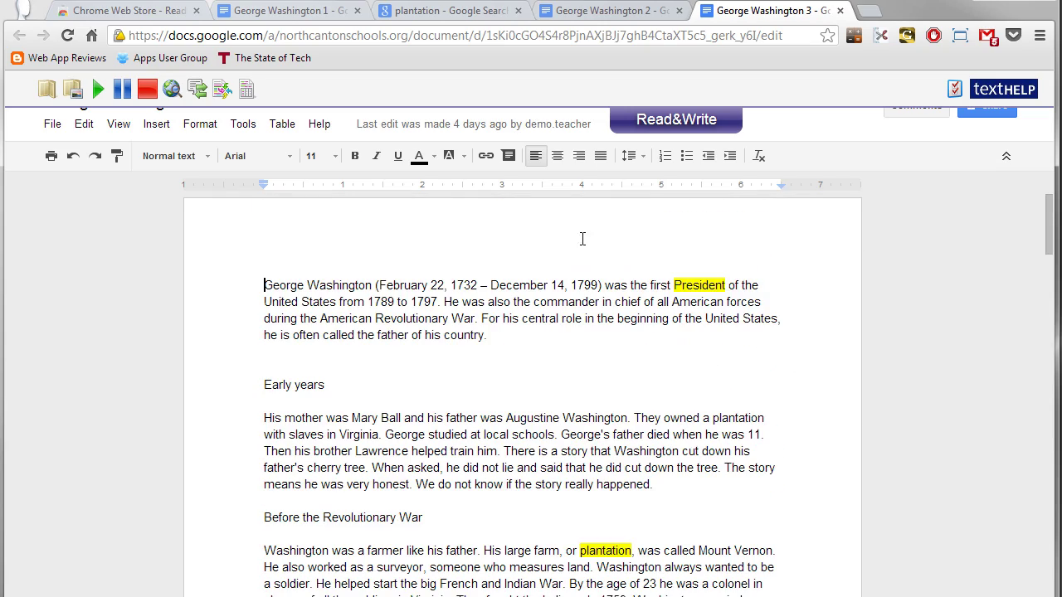
pyautogui.click(447, 157)
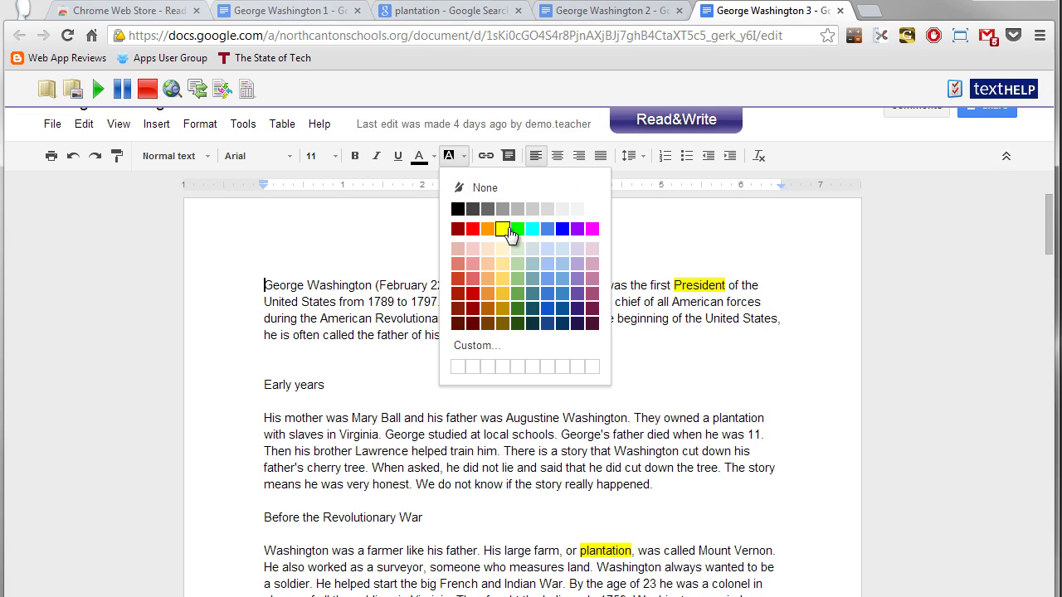
pyautogui.click(349, 285)
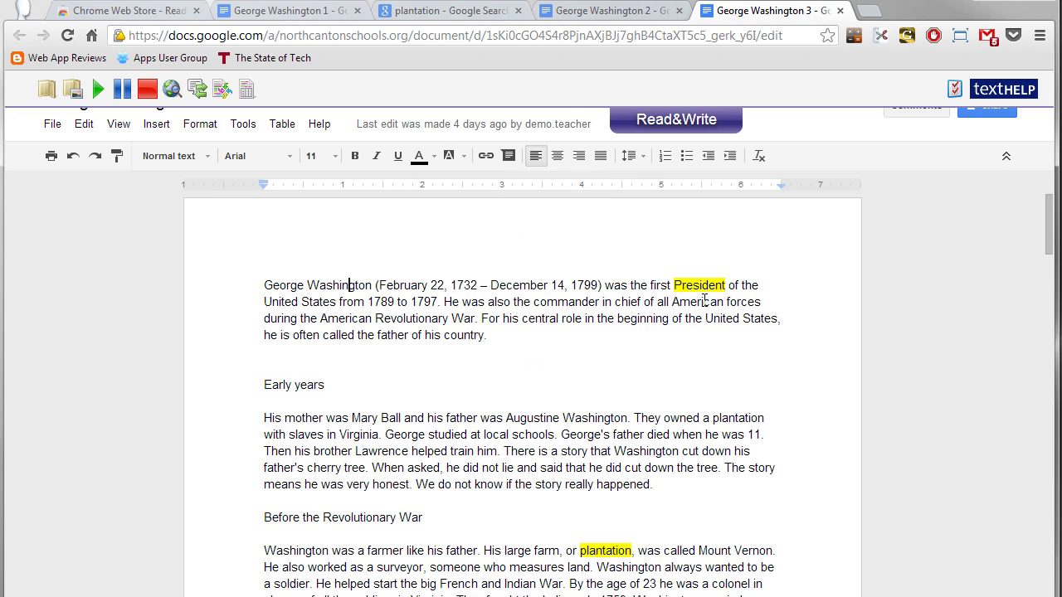
pyautogui.scroll(-5, 640, 404)
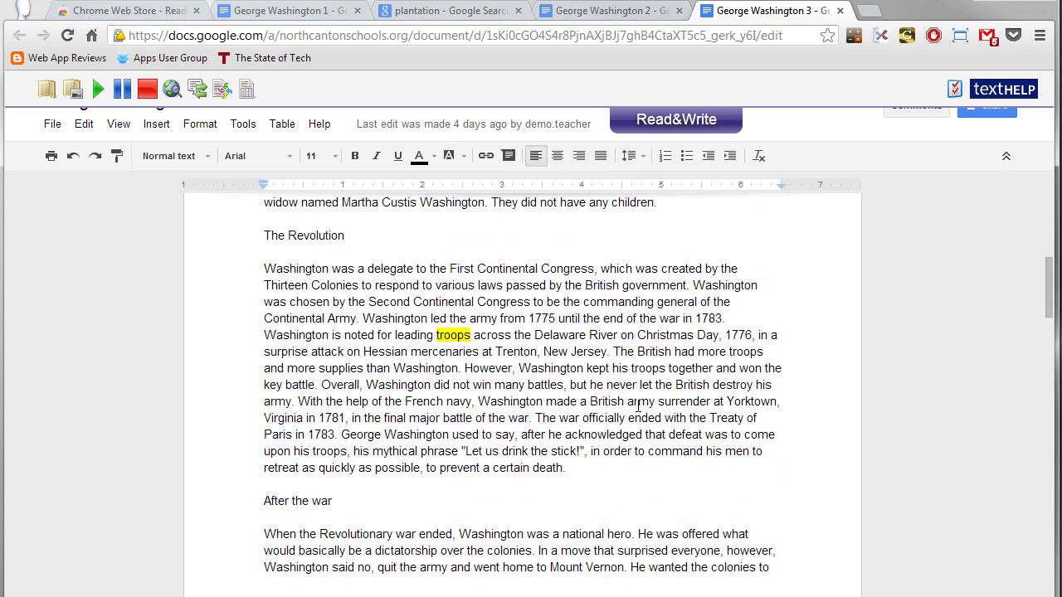
pyautogui.scroll(5, 638, 404)
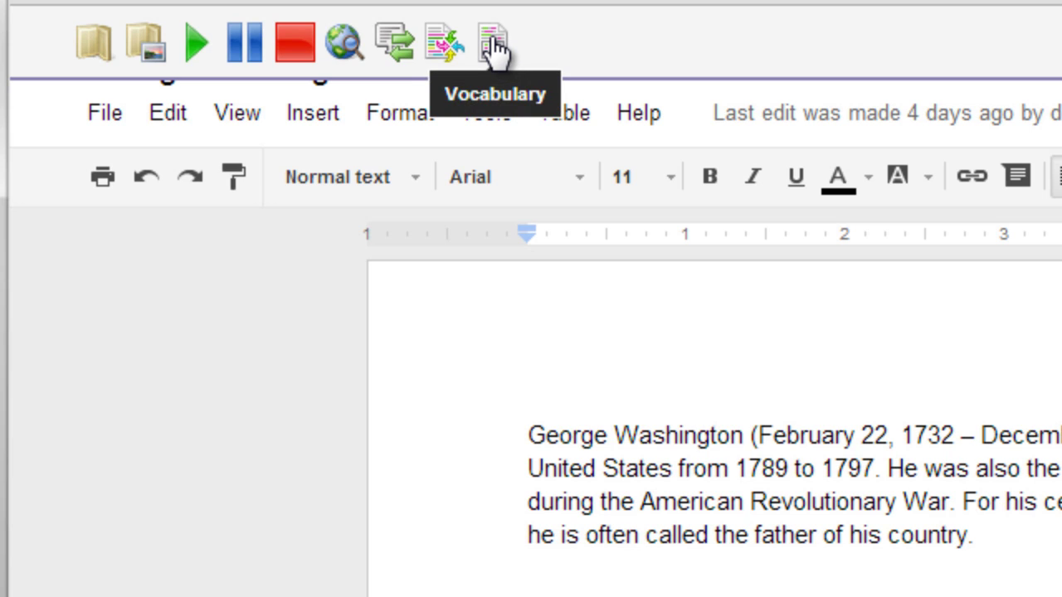
# Generate a Read&Write vocabulary list from the highlighted words and look through its meanings and symbols.
pyautogui.click(492, 46)
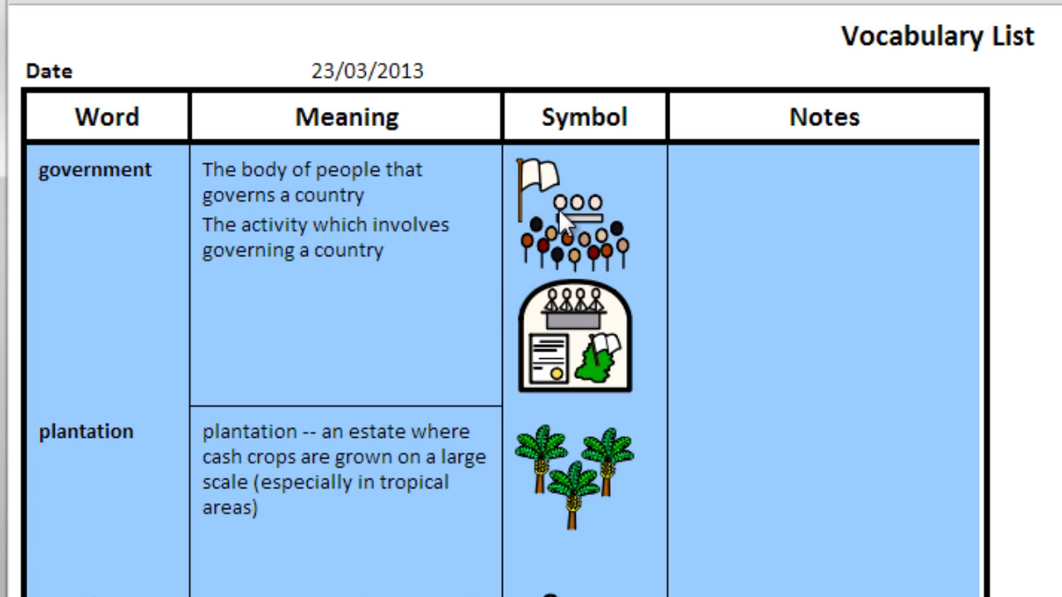
pyautogui.scroll(-5, 568, 331)
pyautogui.scroll(5, 568, 344)
# Enter the note "ggbgbfb" for the word government in the vocabulary list and look over the table.
pyautogui.click(763, 172)
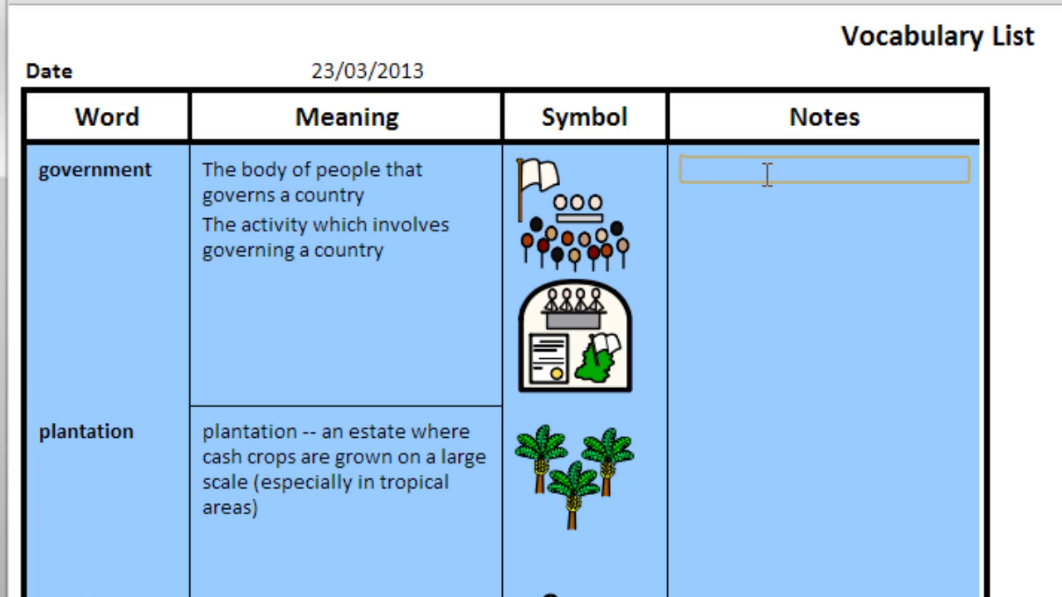
pyautogui.write('ggbgbfb')
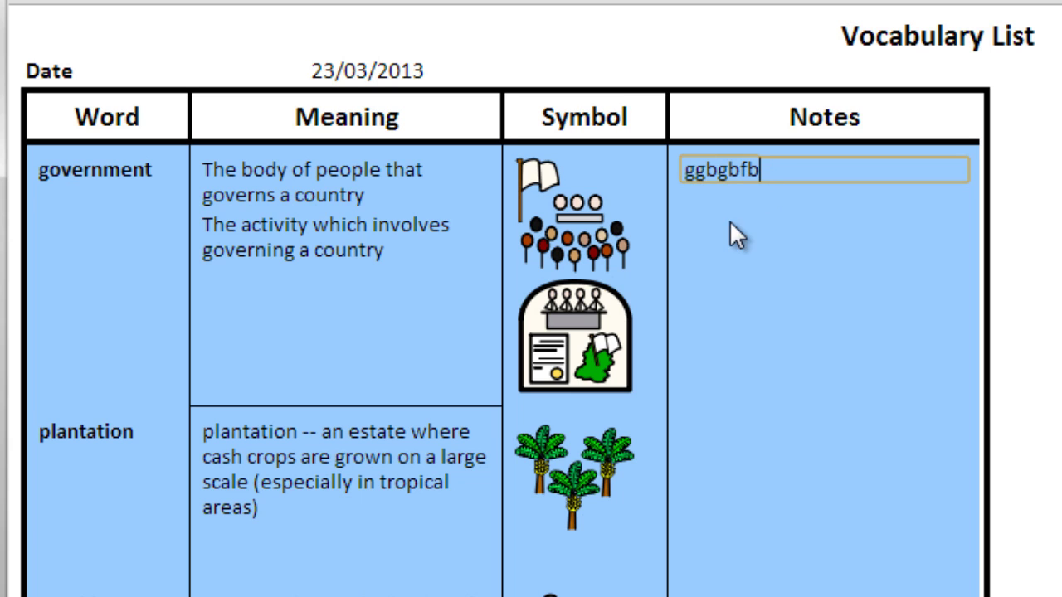
pyautogui.click(1058, 244)
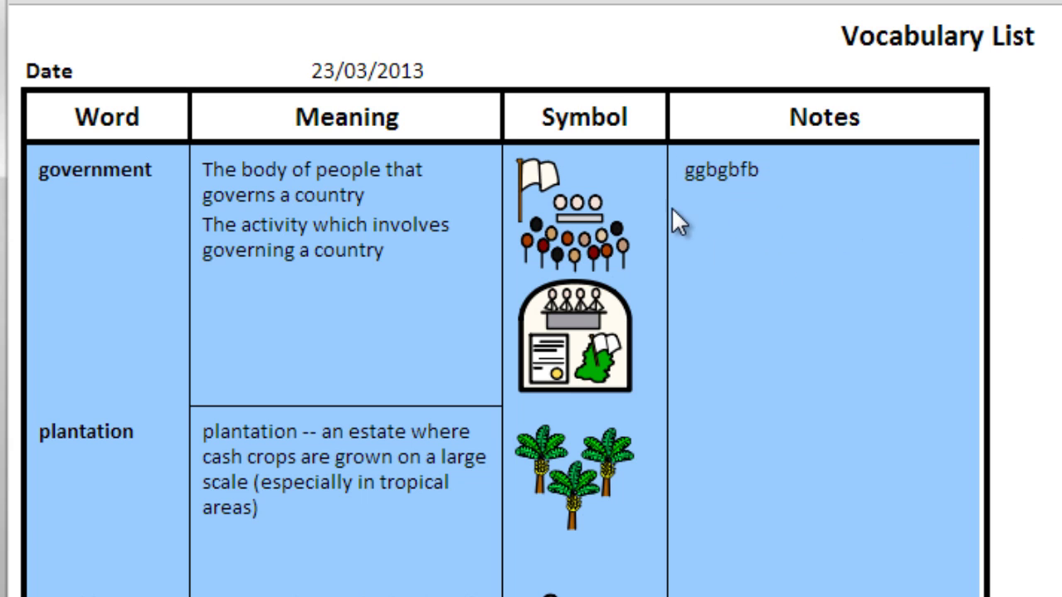
pyautogui.scroll(-5, 555, 352)
pyautogui.scroll(5, 555, 353)
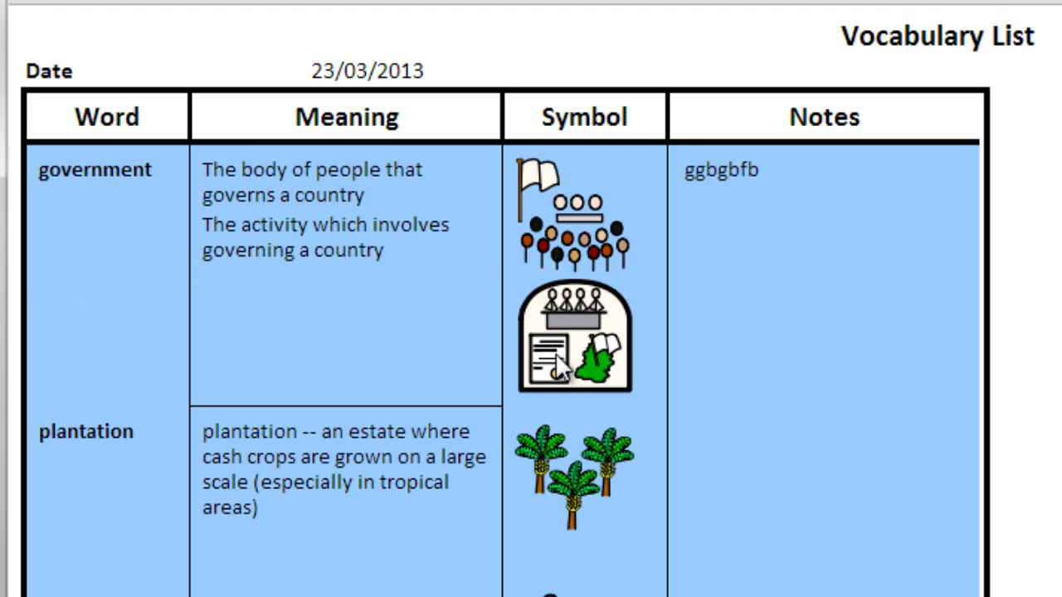